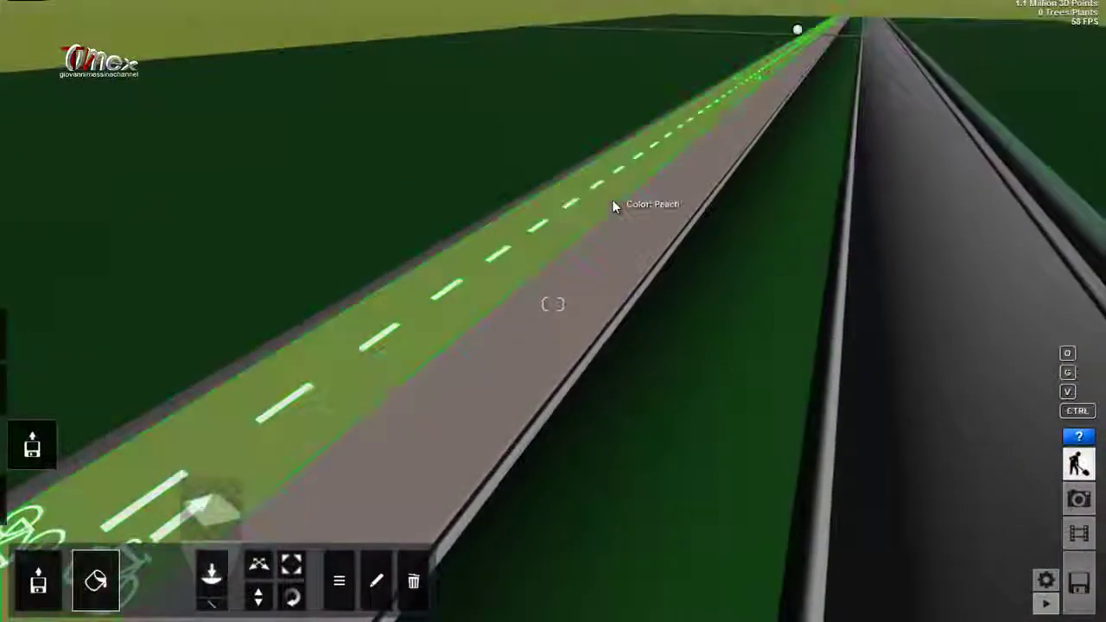
- Assign the Peach colour material to the cycle lane surface
{"action": "left_click", "coordinate": [612, 204]}
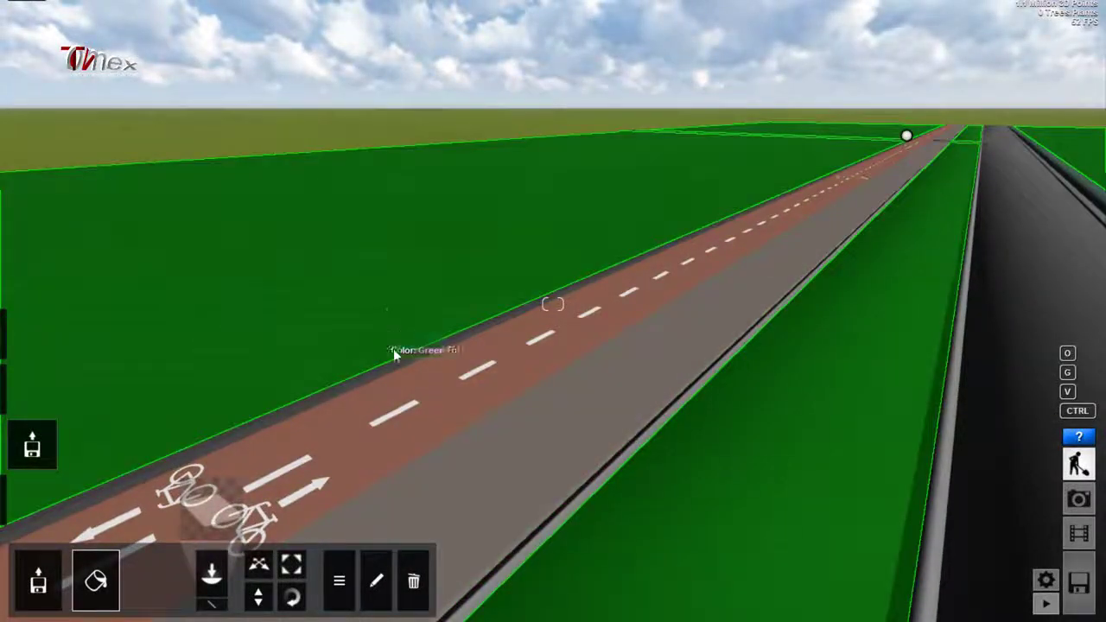
- Open the left-toolbar menu to review the model import options
{"action": "left_click", "coordinate": [32, 445]}
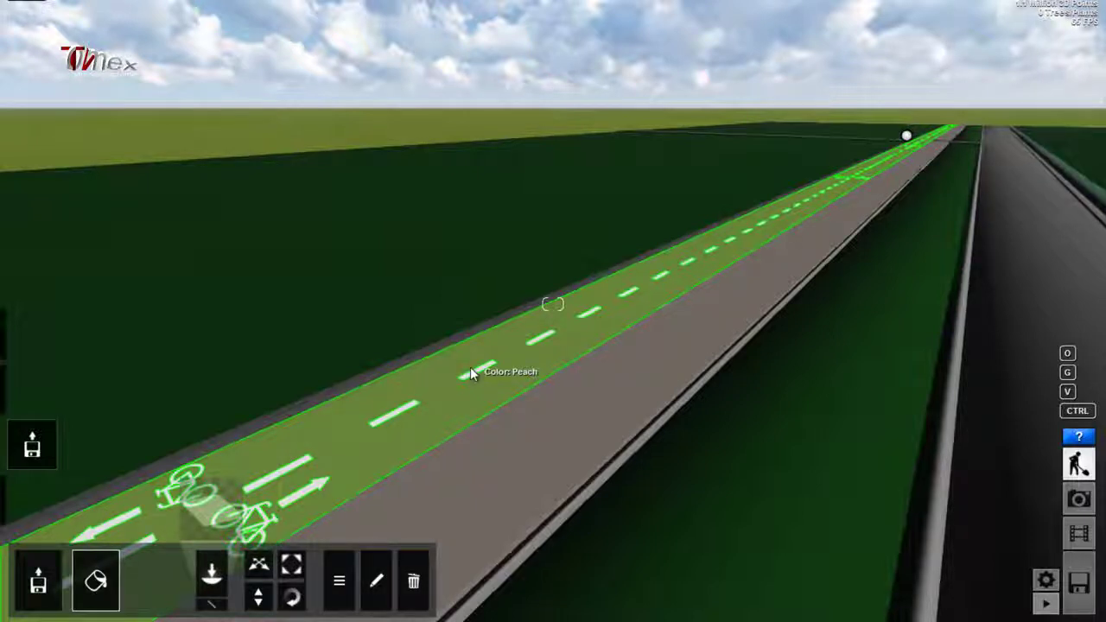
- Apply the peach colour to the lane, then frame the 1st FLOOR plan beside the path
{"action": "left_click", "coordinate": [470, 367]}
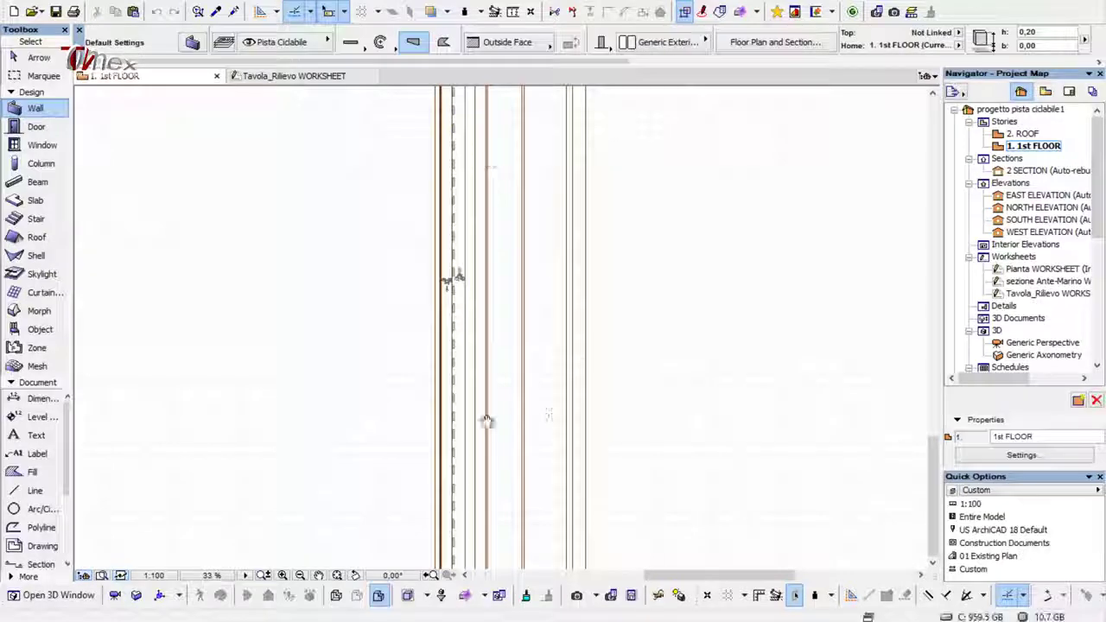
{"action": "scroll", "coordinate": [587, 336], "scroll_direction": "down", "scroll_amount": 3}
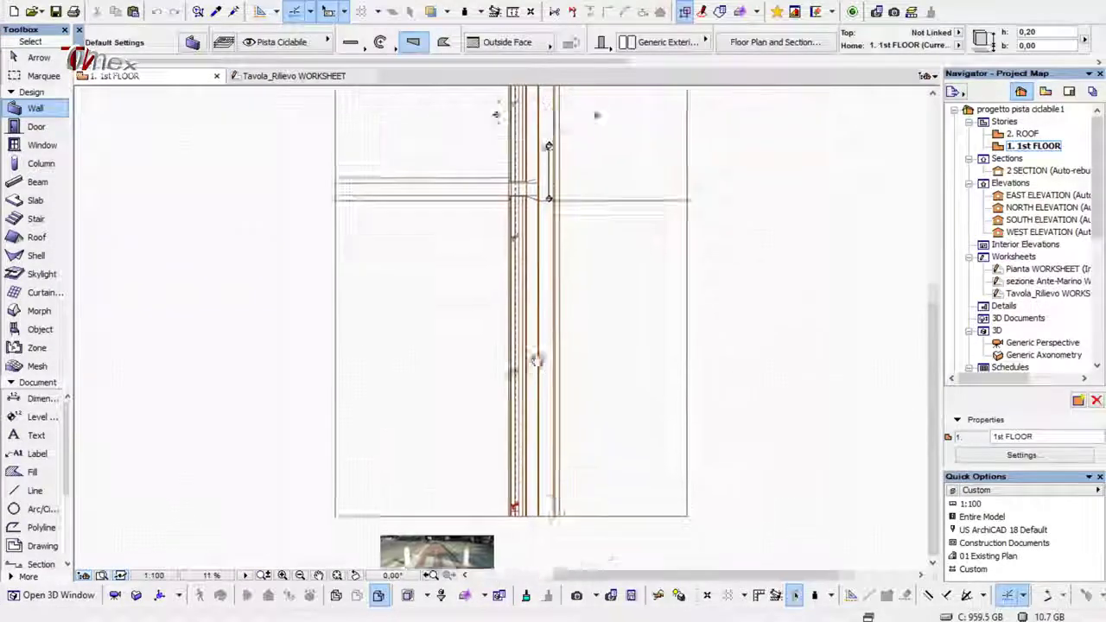
{"action": "scroll", "coordinate": [484, 345], "scroll_direction": "up", "scroll_amount": 4}
{"action": "scroll", "coordinate": [518, 390], "scroll_direction": "down", "scroll_amount": 2}
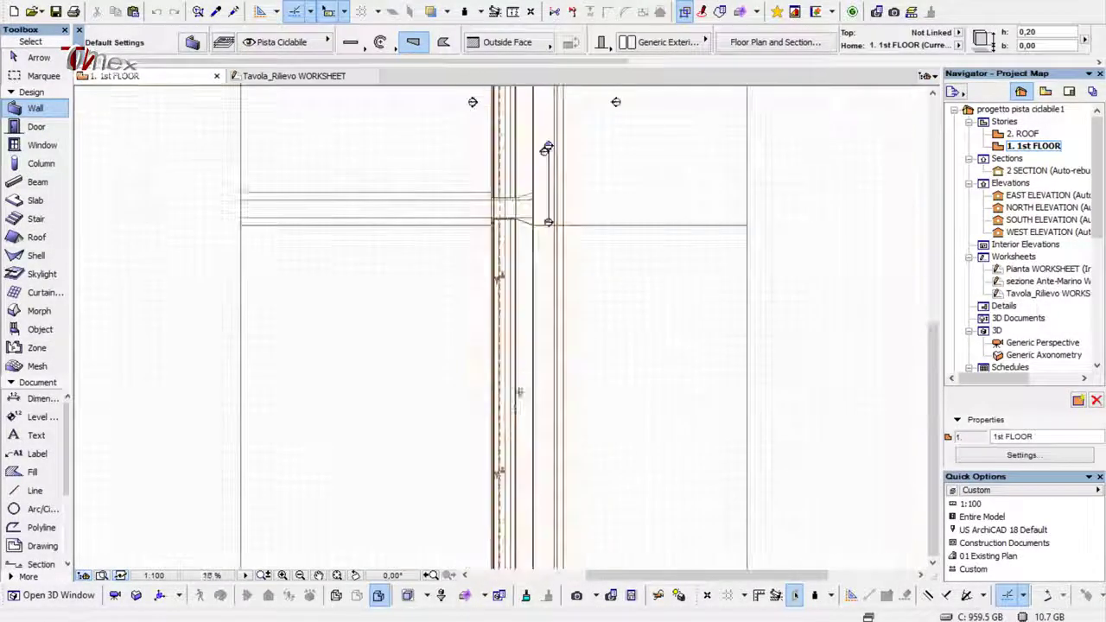
{"action": "scroll", "coordinate": [492, 372], "scroll_direction": "down", "scroll_amount": 2}
{"action": "scroll", "coordinate": [488, 346], "scroll_direction": "up", "scroll_amount": 1}
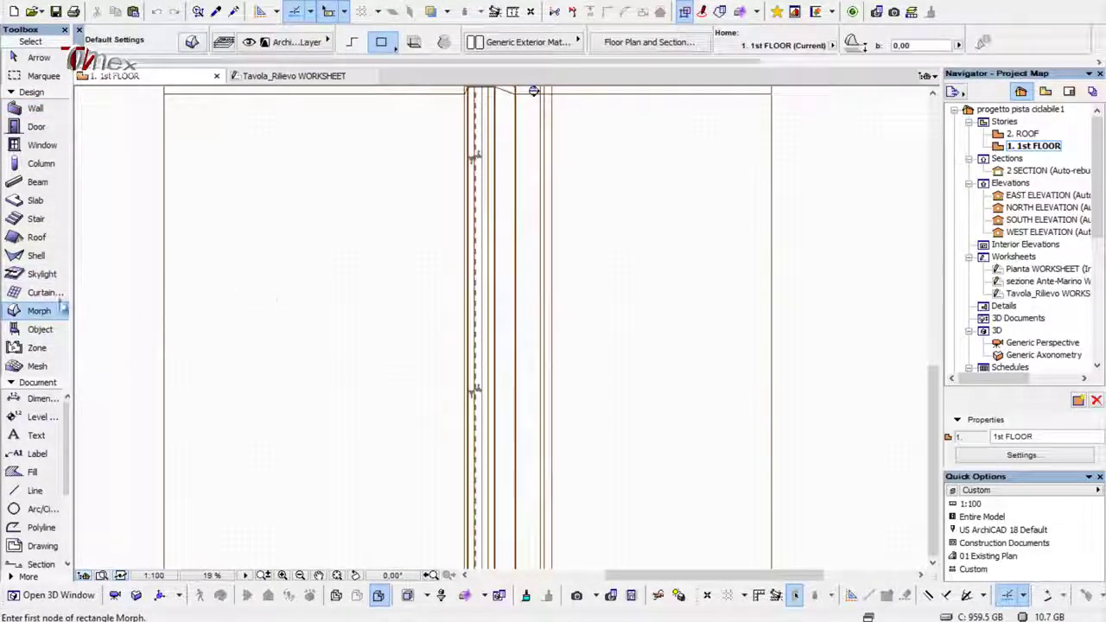
{"action": "scroll", "coordinate": [328, 281], "scroll_direction": "up", "scroll_amount": 2}
{"action": "scroll", "coordinate": [173, 273], "scroll_direction": "up", "scroll_amount": 1}
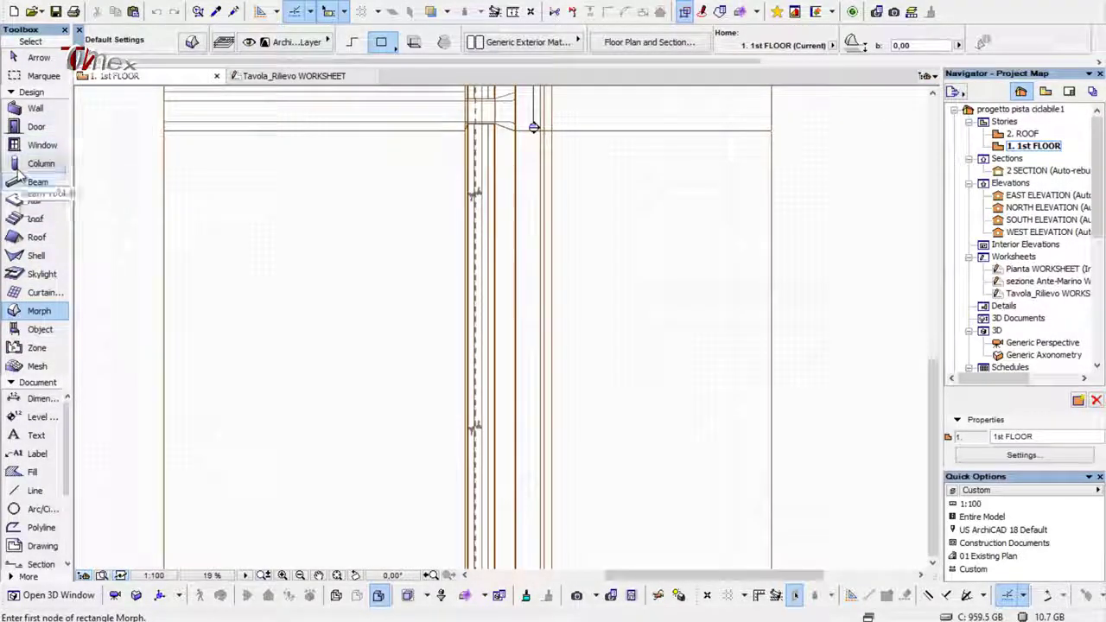
- Choose the Slab tool and bring the open ground left of the path into view
{"action": "left_click", "coordinate": [50, 200]}
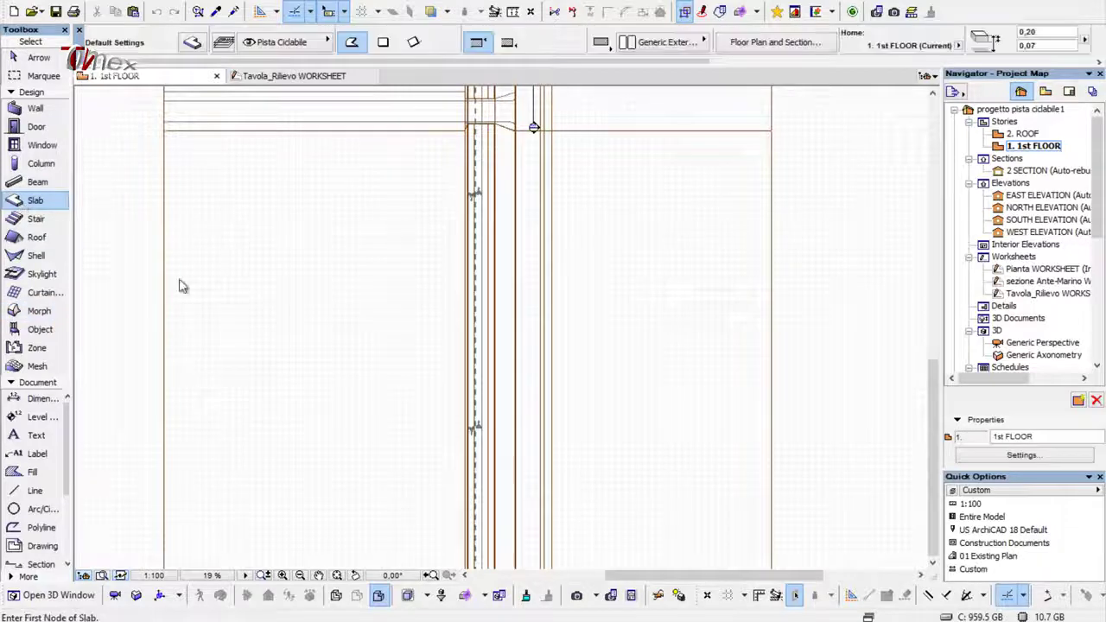
{"action": "scroll", "coordinate": [442, 329], "scroll_direction": "up", "scroll_amount": 1}
{"action": "scroll", "coordinate": [442, 328], "scroll_direction": "up", "scroll_amount": 1}
{"action": "scroll", "coordinate": [474, 382], "scroll_direction": "up", "scroll_amount": 1}
{"action": "middle_click_drag", "start_coordinate": [461, 320], "coordinate": [499, 343]}
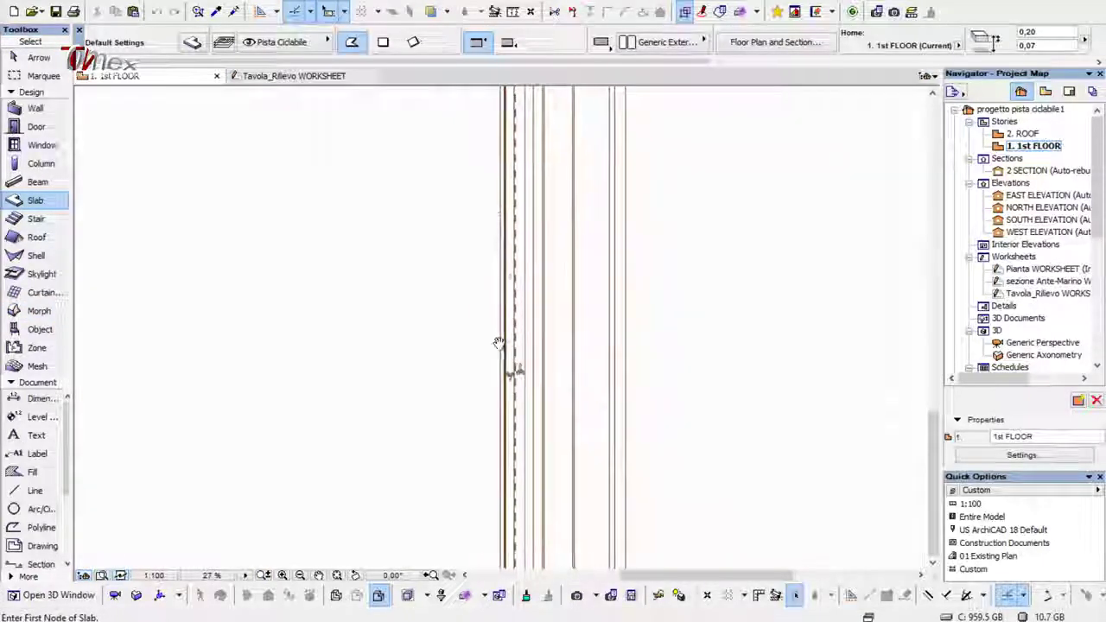
{"action": "scroll", "coordinate": [432, 294], "scroll_direction": "up", "scroll_amount": 1}
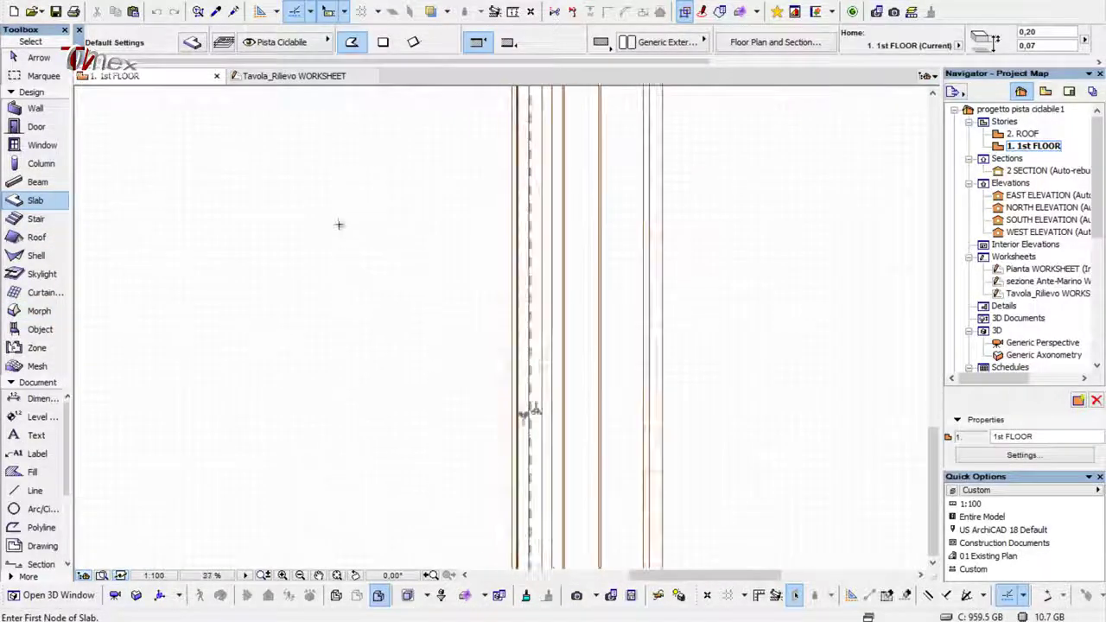
- Draw a rectangular slab left of the cycle path and open the 3D window
{"action": "left_click", "coordinate": [247, 206]}
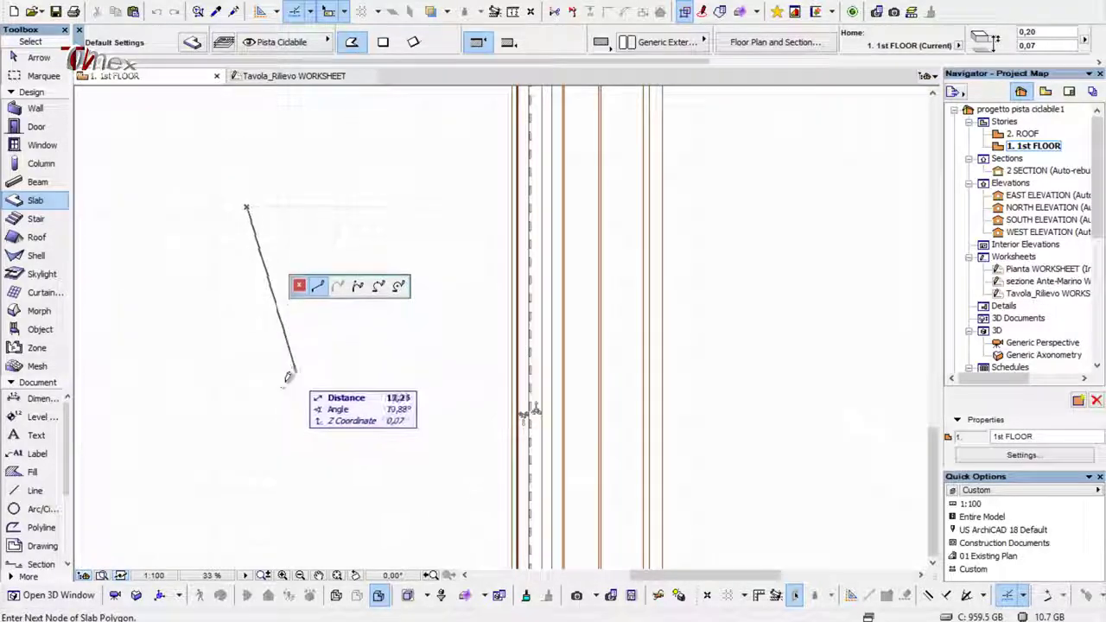
{"action": "left_click", "coordinate": [385, 44]}
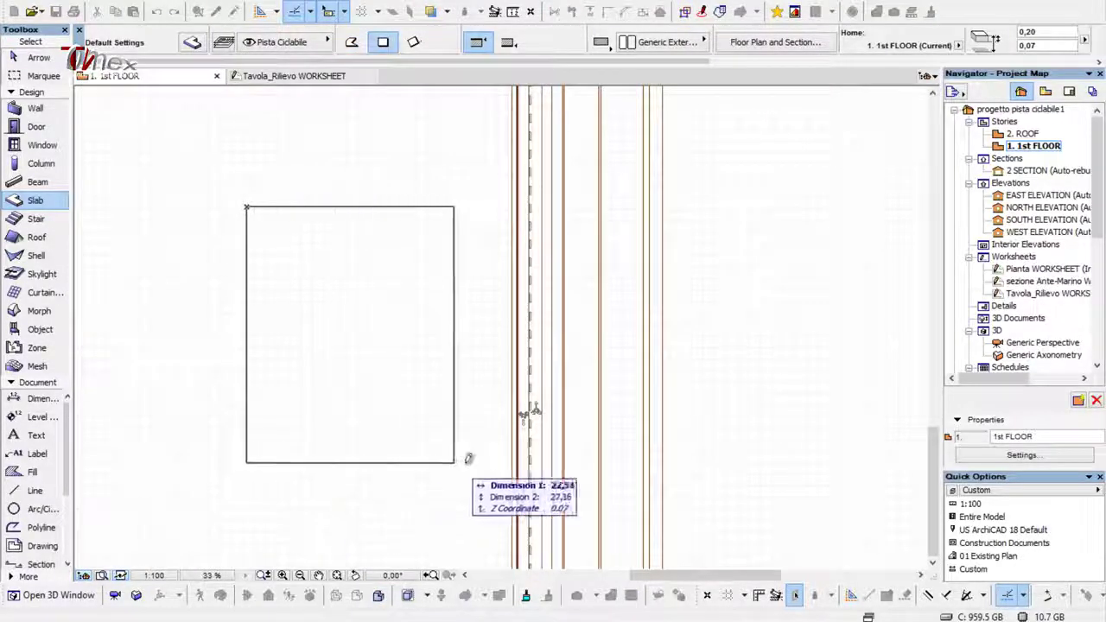
{"action": "left_click", "coordinate": [513, 463]}
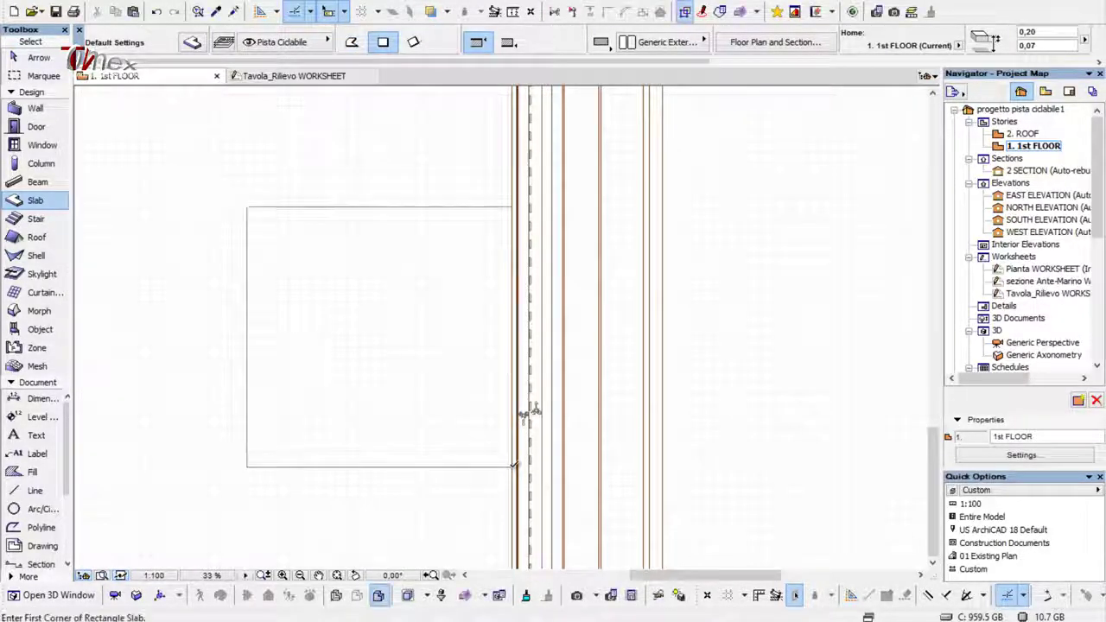
{"action": "left_click", "coordinate": [117, 596]}
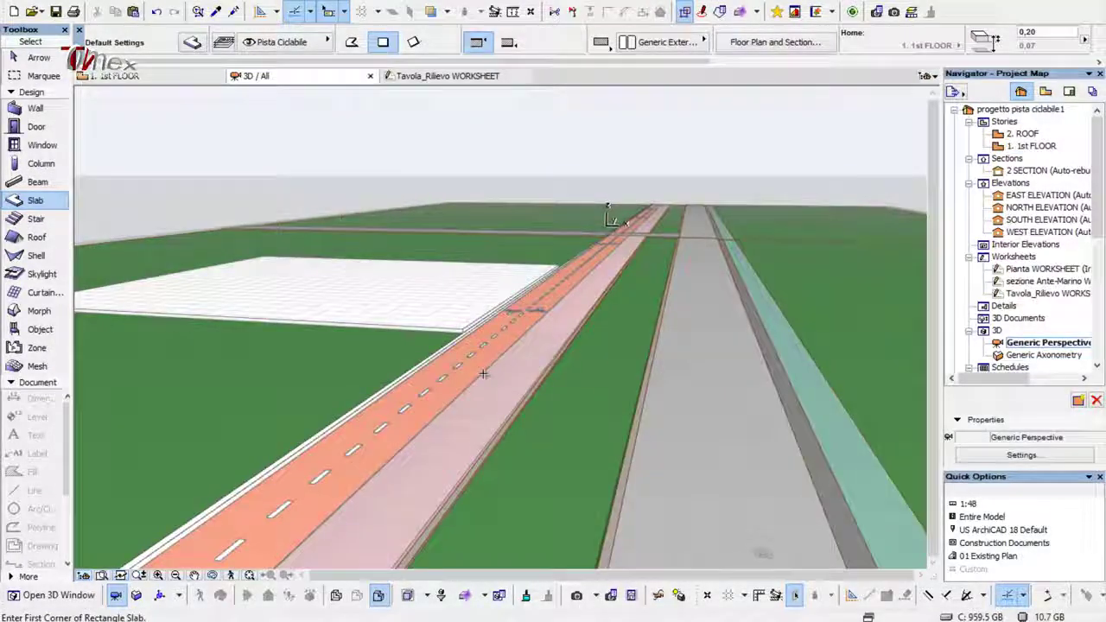
- Orbit the 3D view and select the new white slab to inspect it
{"action": "middle_click_drag", "start_coordinate": [343, 267], "coordinate": [372, 294], "text": "shift"}
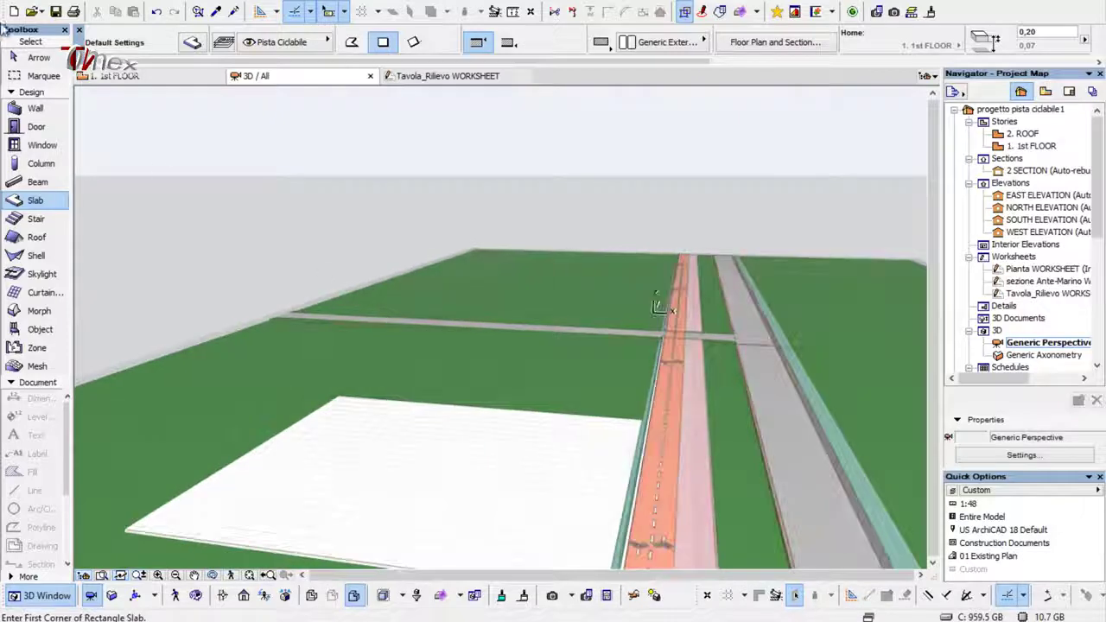
{"action": "left_click", "coordinate": [38, 57]}
{"action": "left_click", "coordinate": [309, 459]}
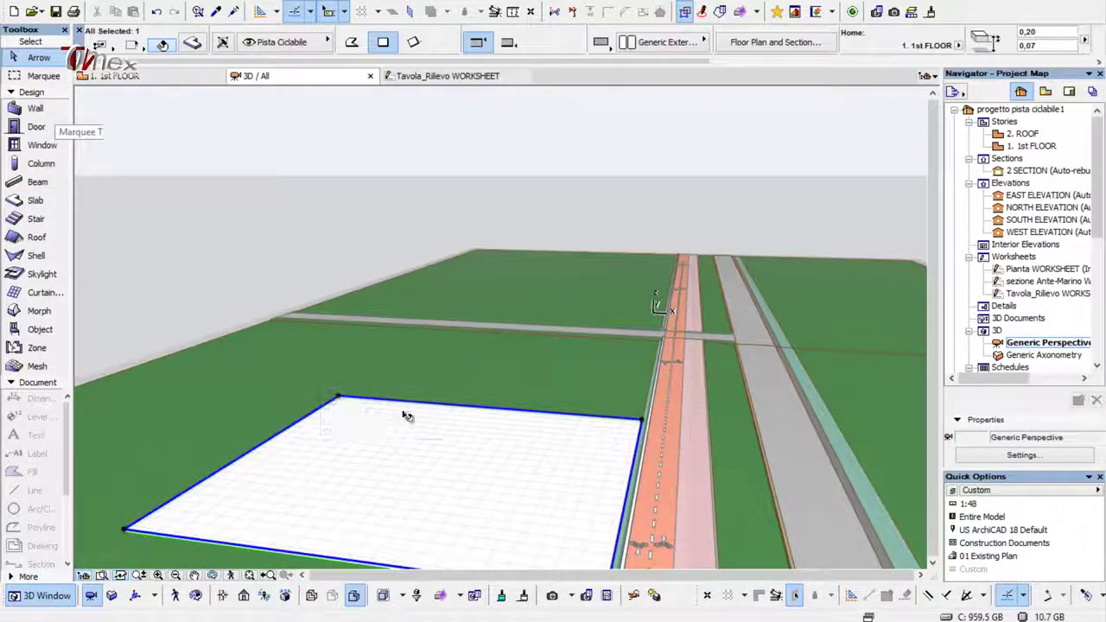
{"action": "middle_click_drag", "start_coordinate": [464, 427], "coordinate": [470, 382], "text": "shift"}
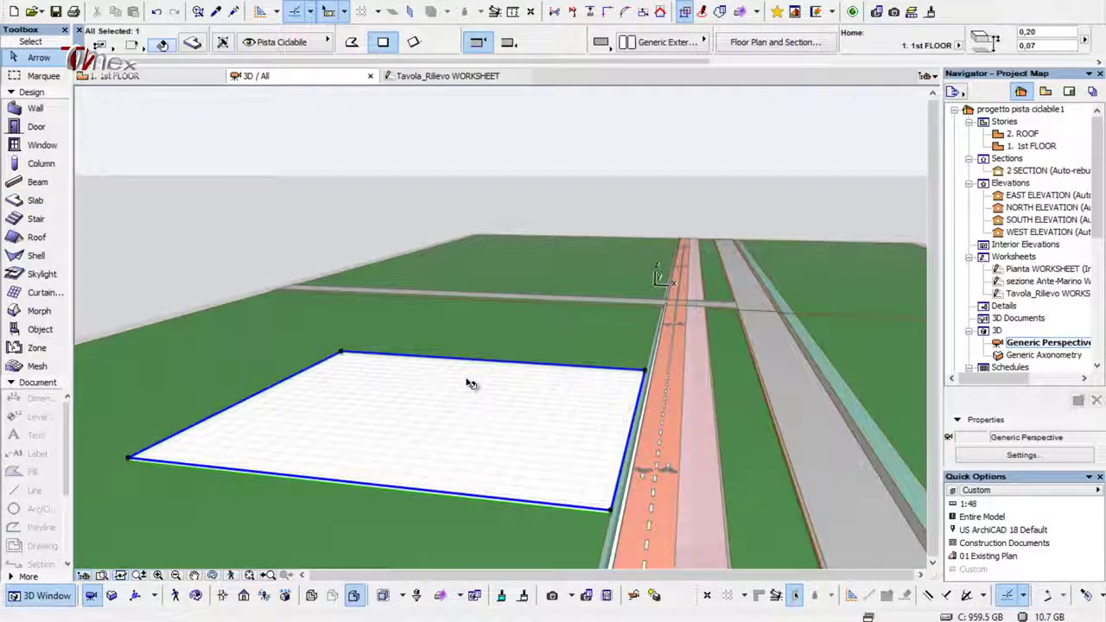
{"action": "scroll", "coordinate": [142, 458], "scroll_direction": "up", "scroll_amount": 5}
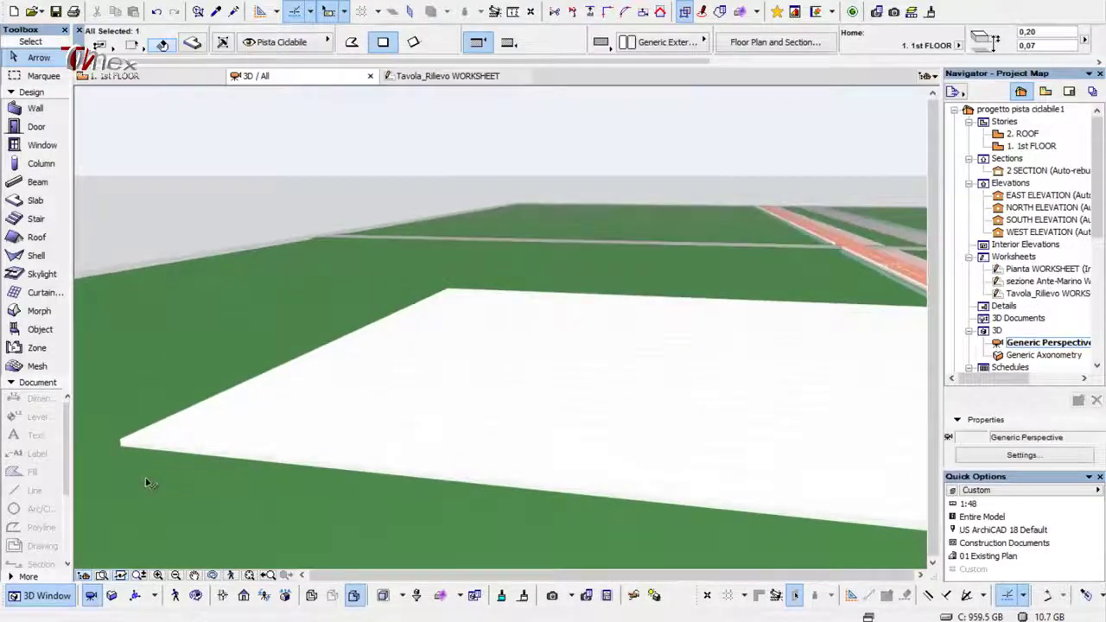
{"action": "left_click", "coordinate": [193, 348]}
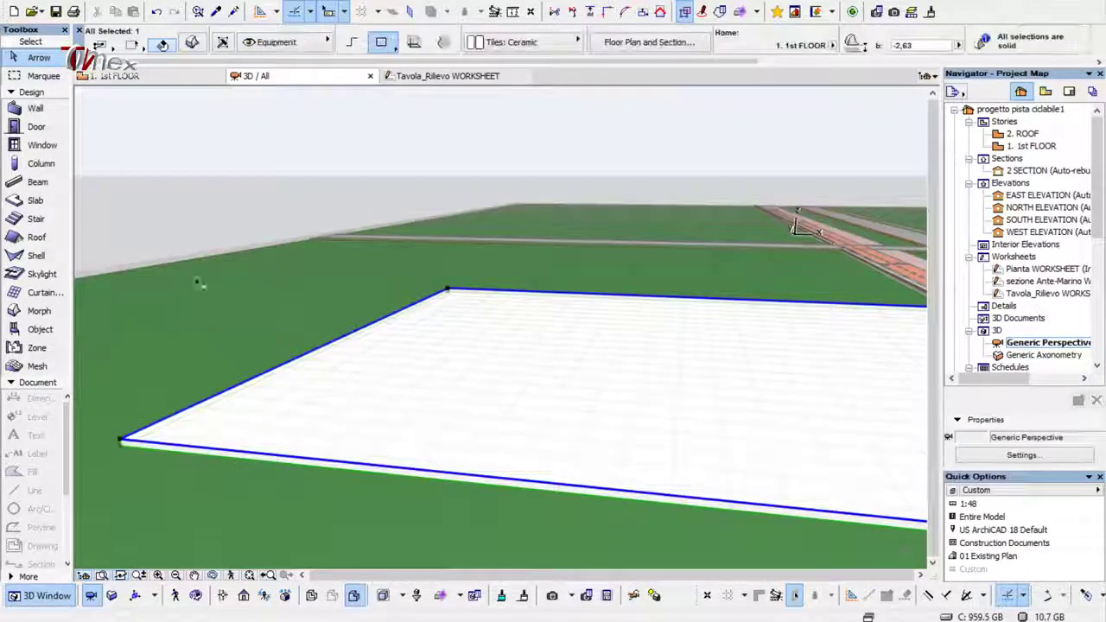
- Orbit until the slab sits beside the red cycle lane, then deselect it
{"action": "right_click", "coordinate": [239, 136]}
{"action": "key", "text": "o"}
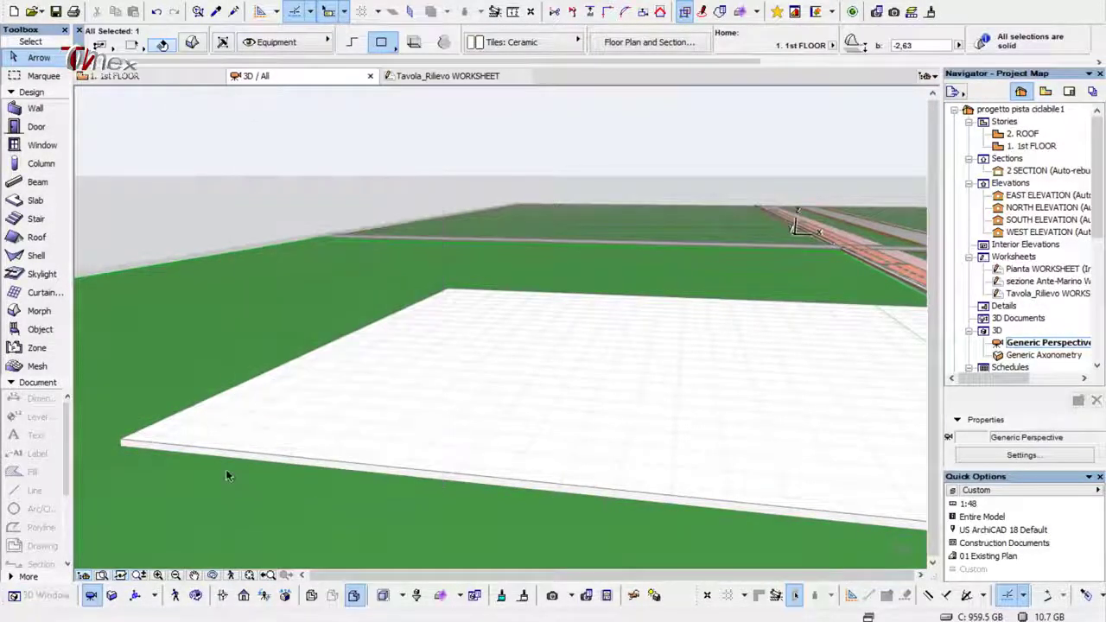
{"action": "mouse_move", "coordinate": [226, 469]}
{"action": "left_mouse_down"}
{"action": "mouse_move", "coordinate": [292, 429]}
{"action": "mouse_move", "coordinate": [487, 439]}
{"action": "mouse_move", "coordinate": [565, 353]}
{"action": "left_mouse_up"}
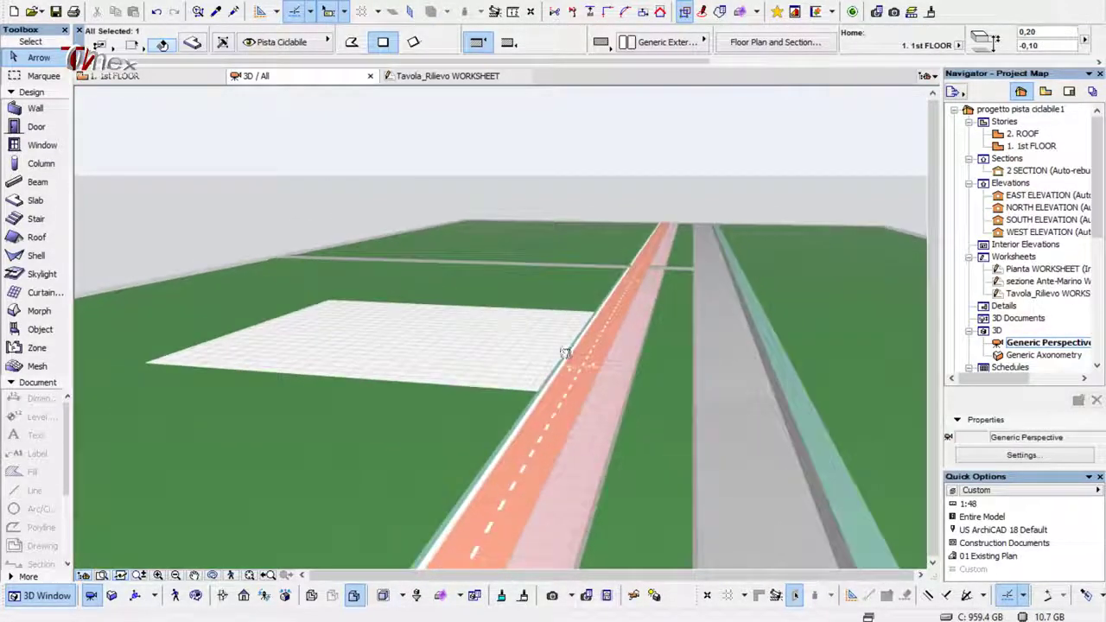
{"action": "mouse_move", "coordinate": [562, 410]}
{"action": "left_mouse_down"}
{"action": "mouse_move", "coordinate": [575, 377]}
{"action": "mouse_move", "coordinate": [539, 372]}
{"action": "mouse_move", "coordinate": [543, 172]}
{"action": "left_mouse_up"}
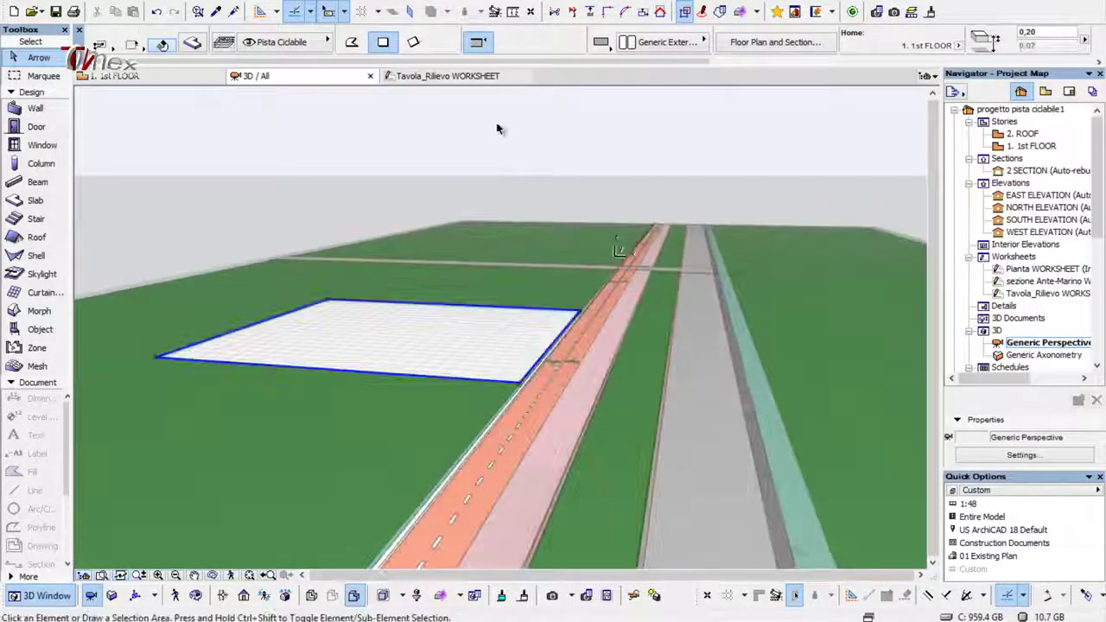
{"action": "left_click", "coordinate": [262, 109]}
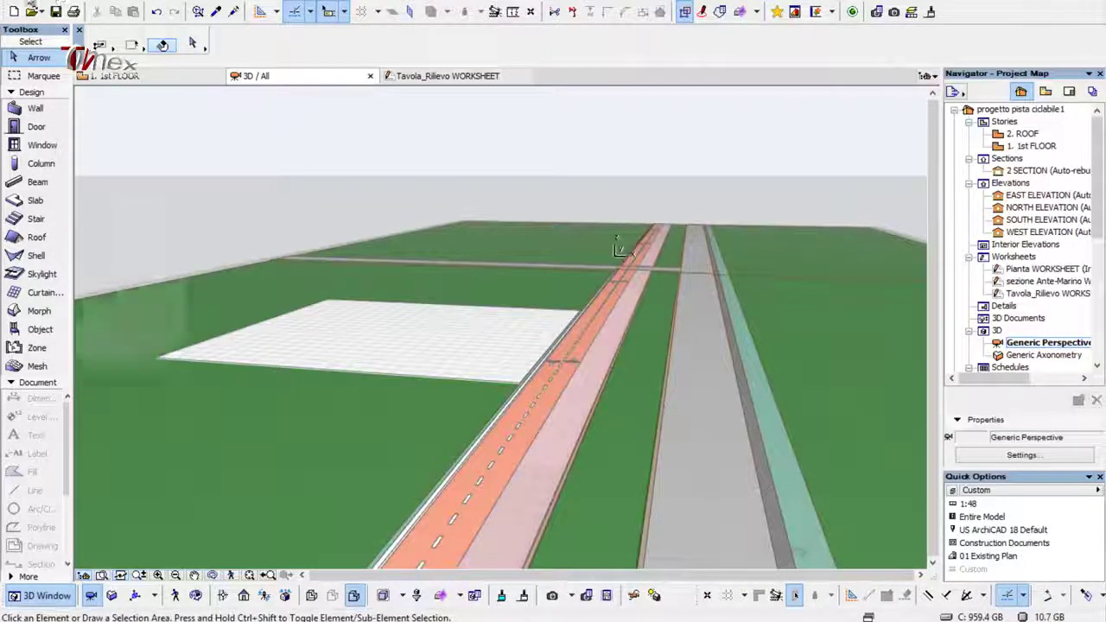
{"action": "left_click", "coordinate": [19, 1]}
- Export the model as progetto pista ciclabile.3ds into the Files folder, overwriting the old file
{"action": "left_click", "coordinate": [52, 109]}
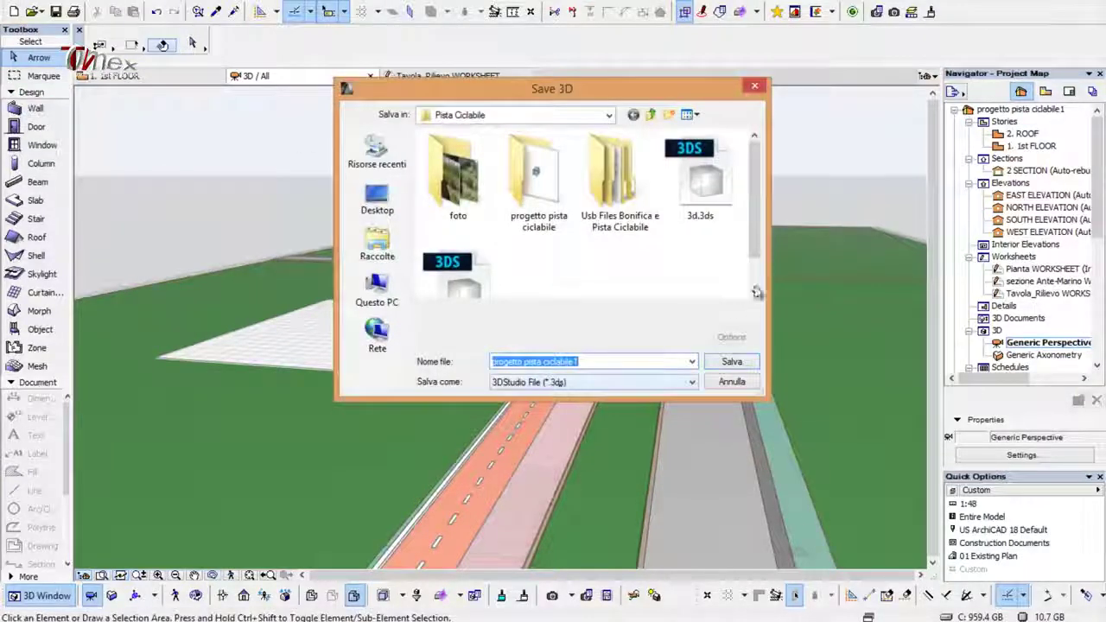
{"action": "double_click", "coordinate": [613, 177]}
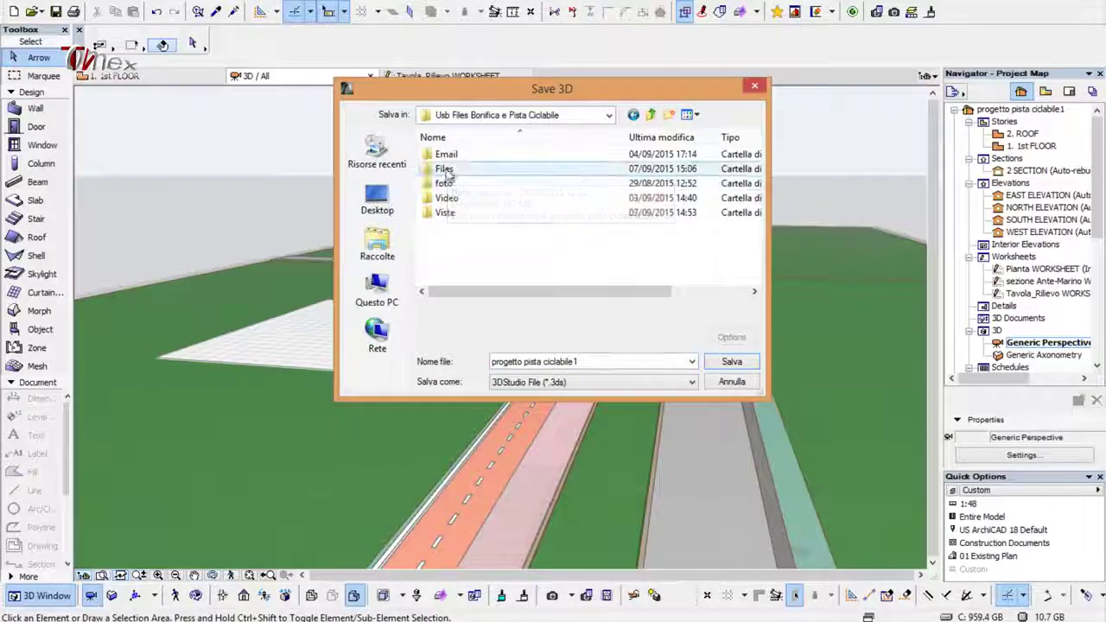
{"action": "double_click", "coordinate": [446, 169]}
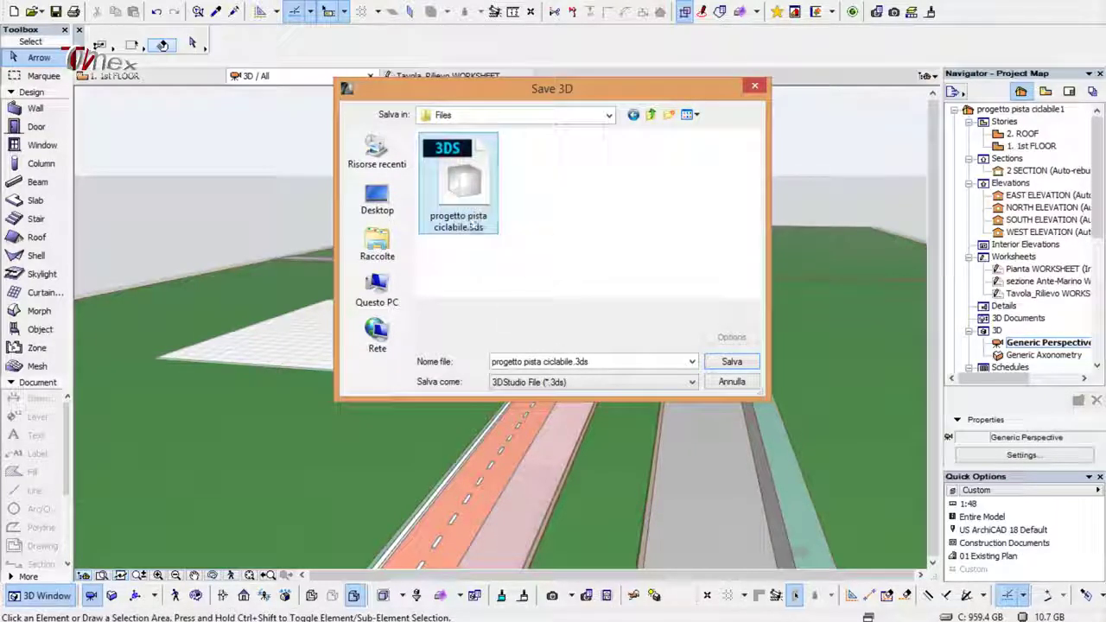
{"action": "left_click", "coordinate": [727, 363]}
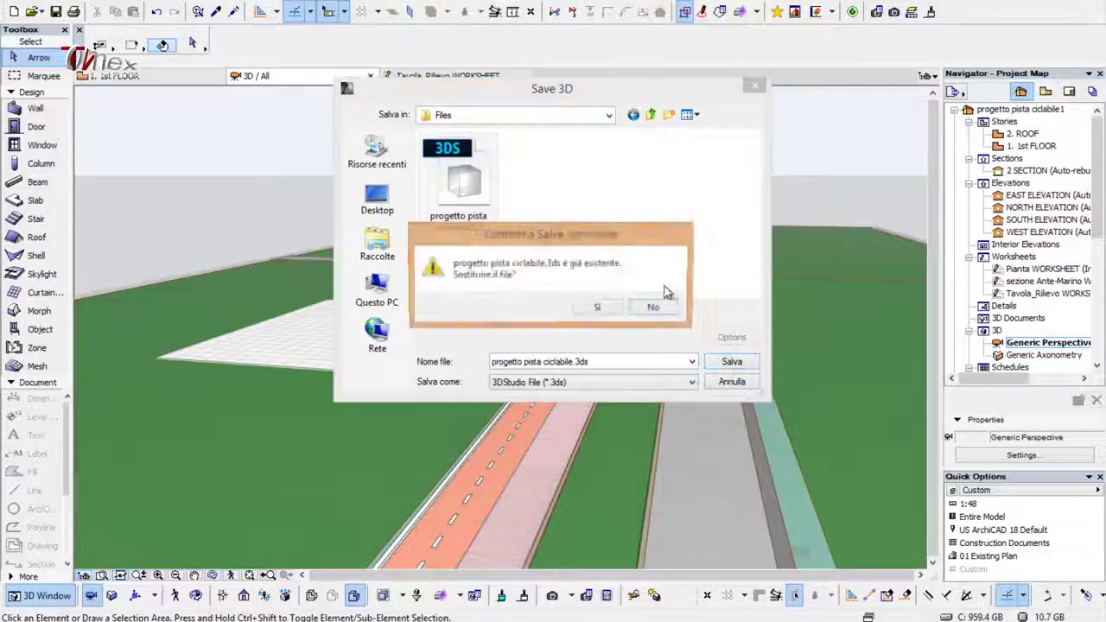
{"action": "left_click", "coordinate": [605, 311]}
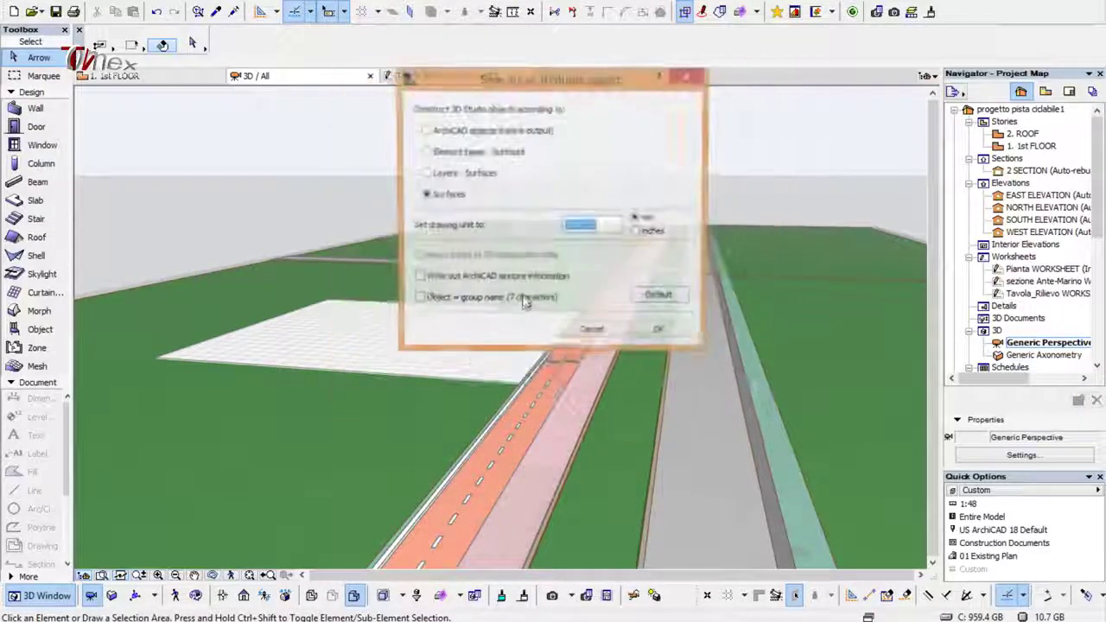
{"action": "left_click", "coordinate": [662, 333]}
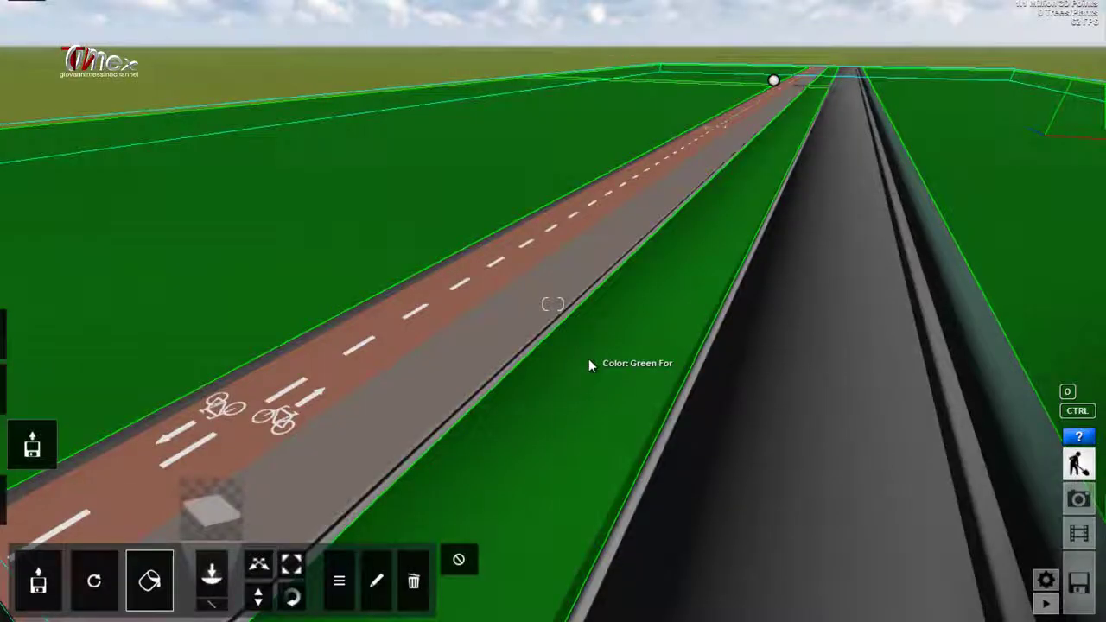
- Reload the imported model in Lumion so the white slab appears beside the lane
{"action": "key", "text": "q"}
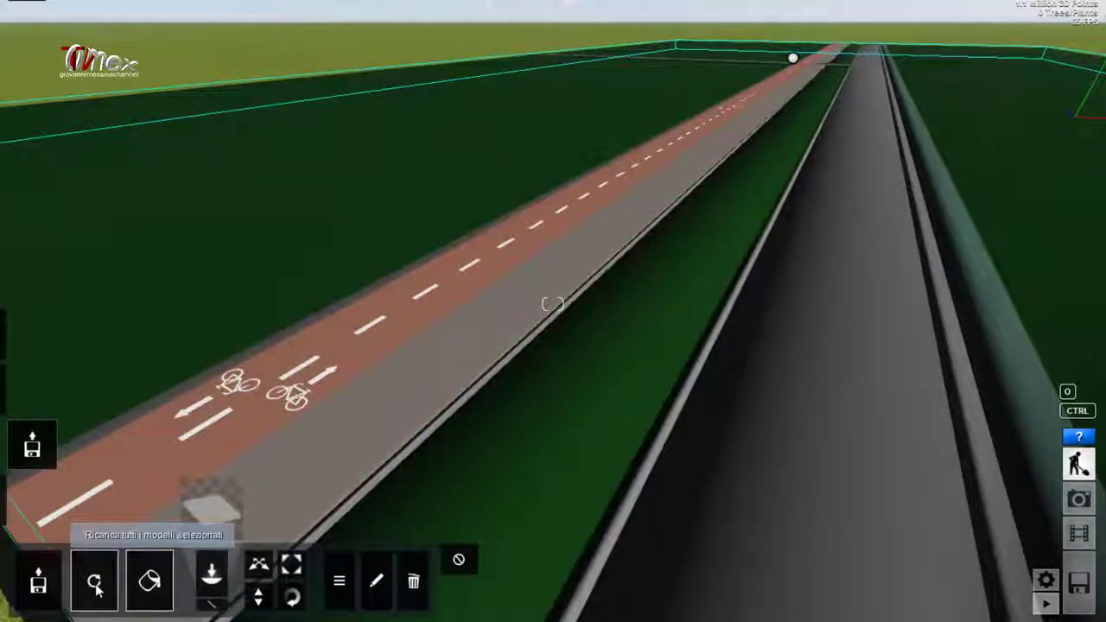
{"action": "left_click", "coordinate": [95, 585]}
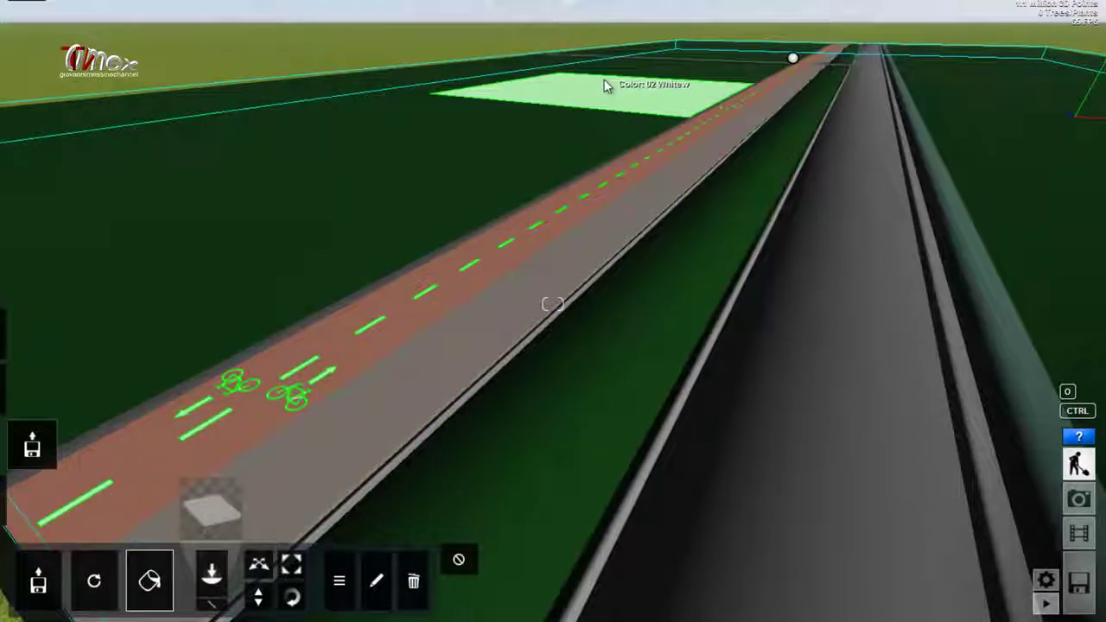
{"action": "key", "text": "e"}
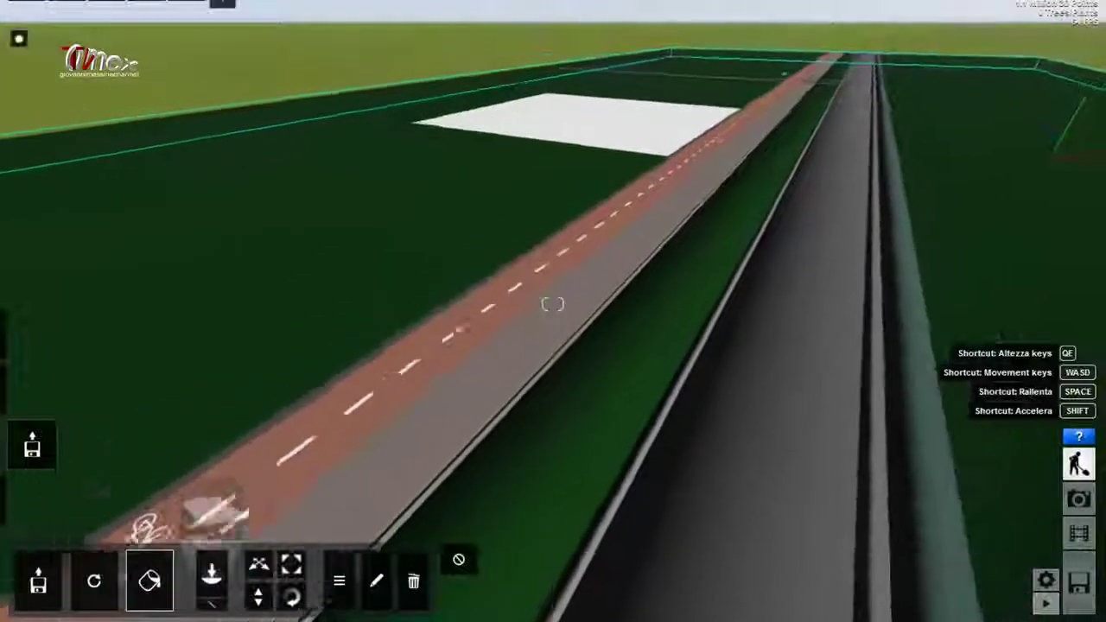
{"action": "key", "text": "s"}
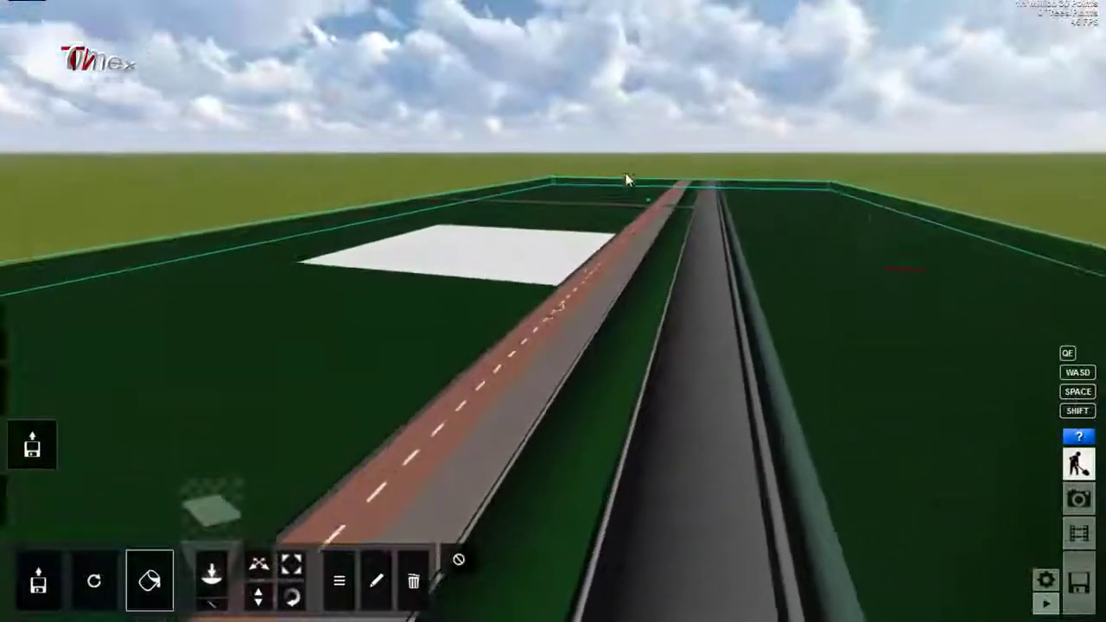
{"action": "key", "text": "w"}
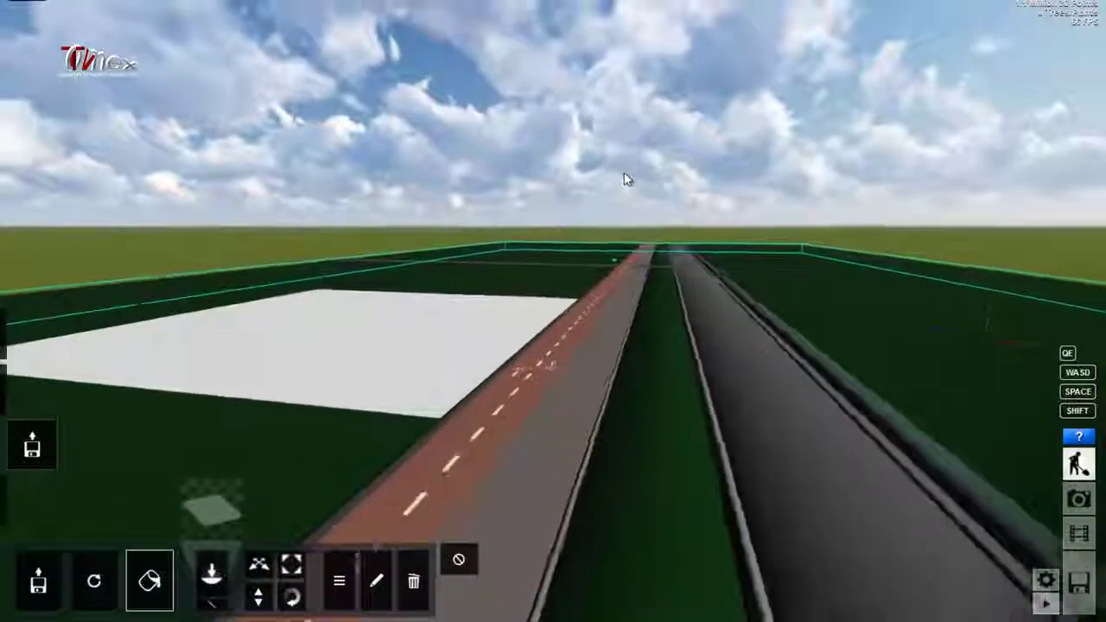
{"action": "key", "text": "w"}
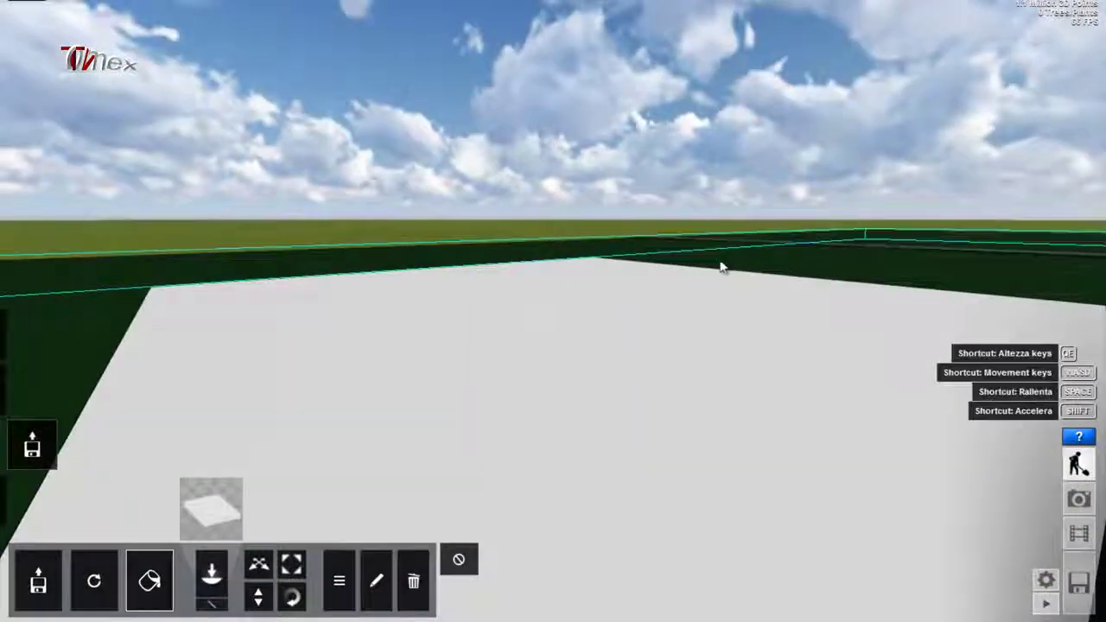
{"action": "key", "text": "s"}
{"action": "key", "text": "s"}
{"action": "left_click_drag", "start_coordinate": [452, 249], "coordinate": [600, 309]}
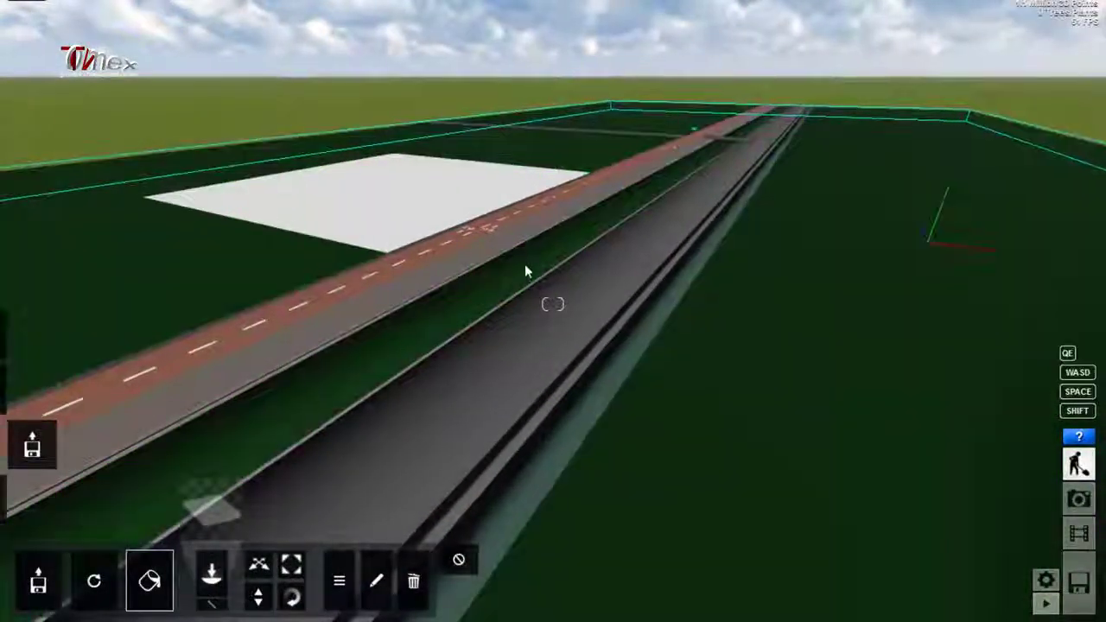
{"action": "left_click_drag", "start_coordinate": [526, 271], "coordinate": [532, 272]}
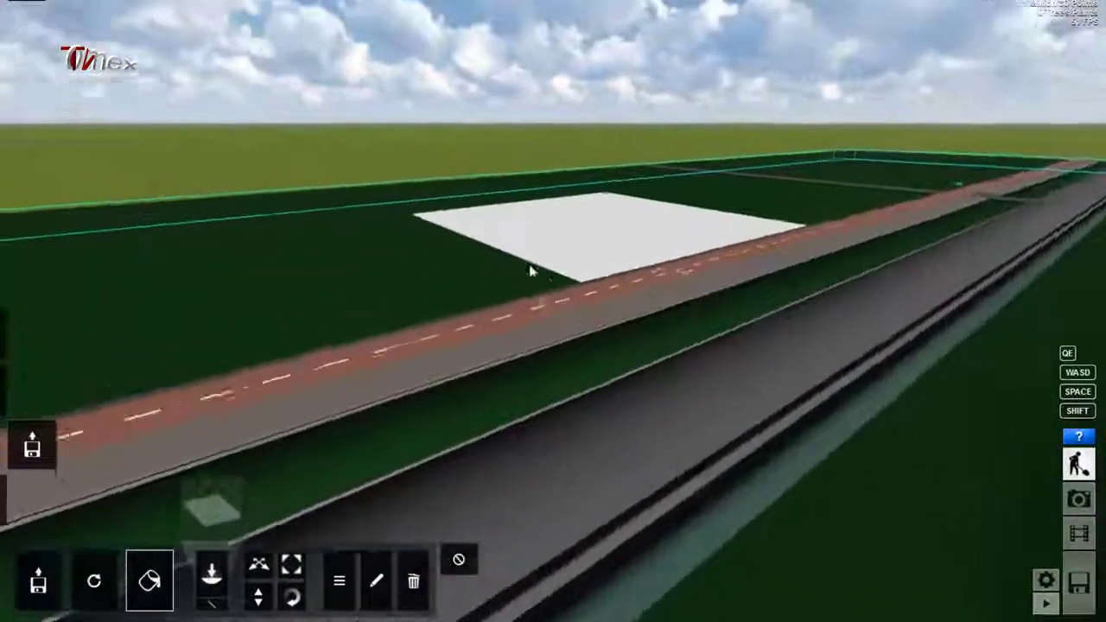
{"action": "key", "text": "w"}
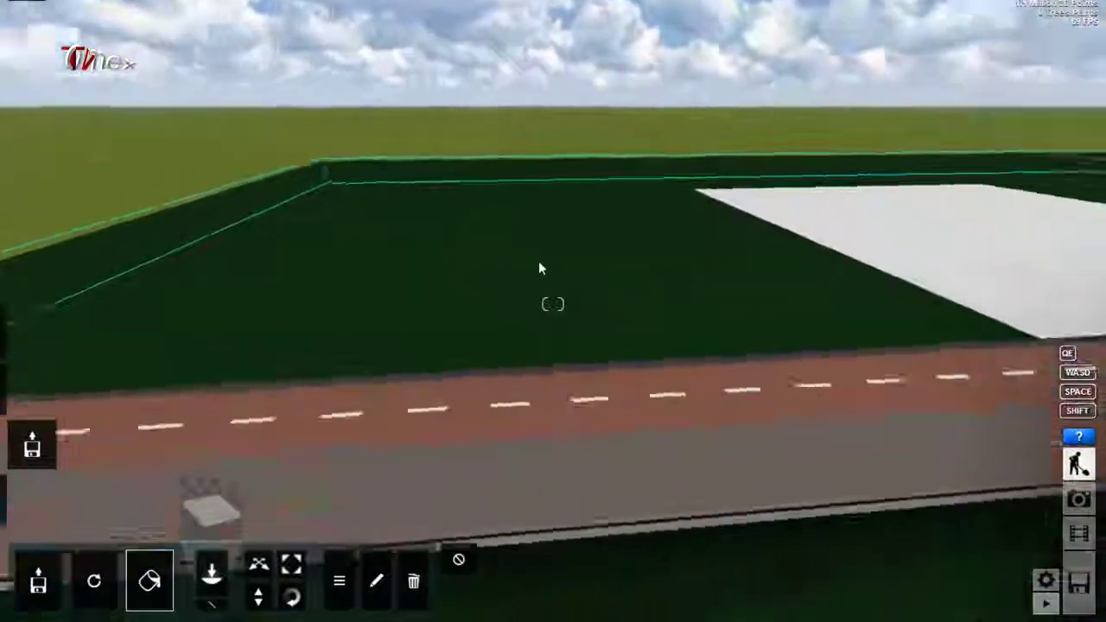
{"action": "left_click_drag", "start_coordinate": [539, 268], "coordinate": [691, 285]}
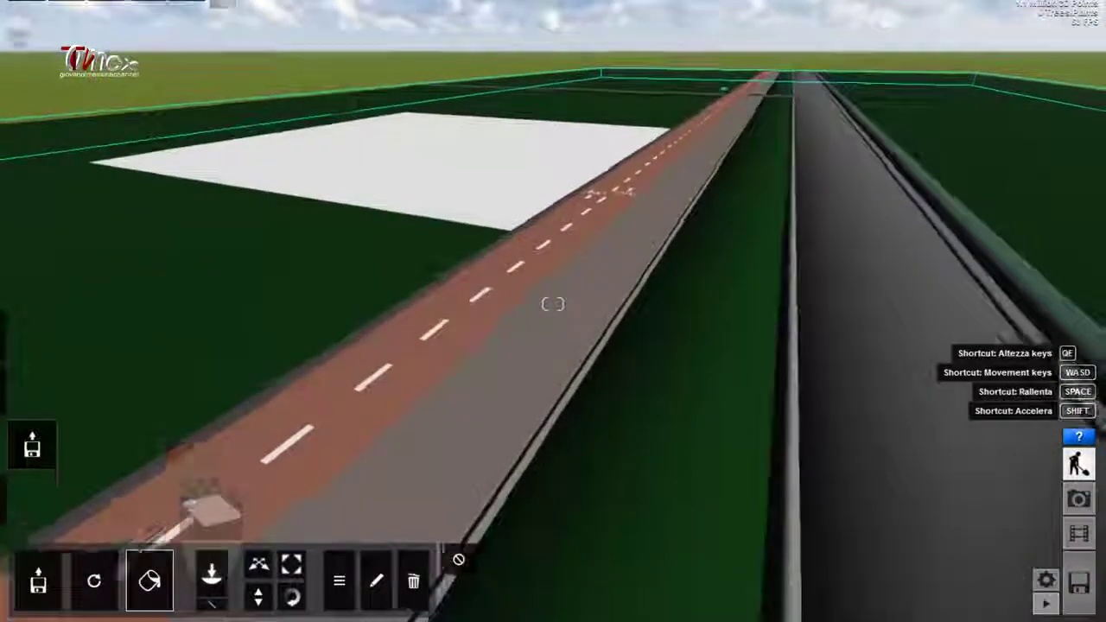
{"action": "key", "text": "w"}
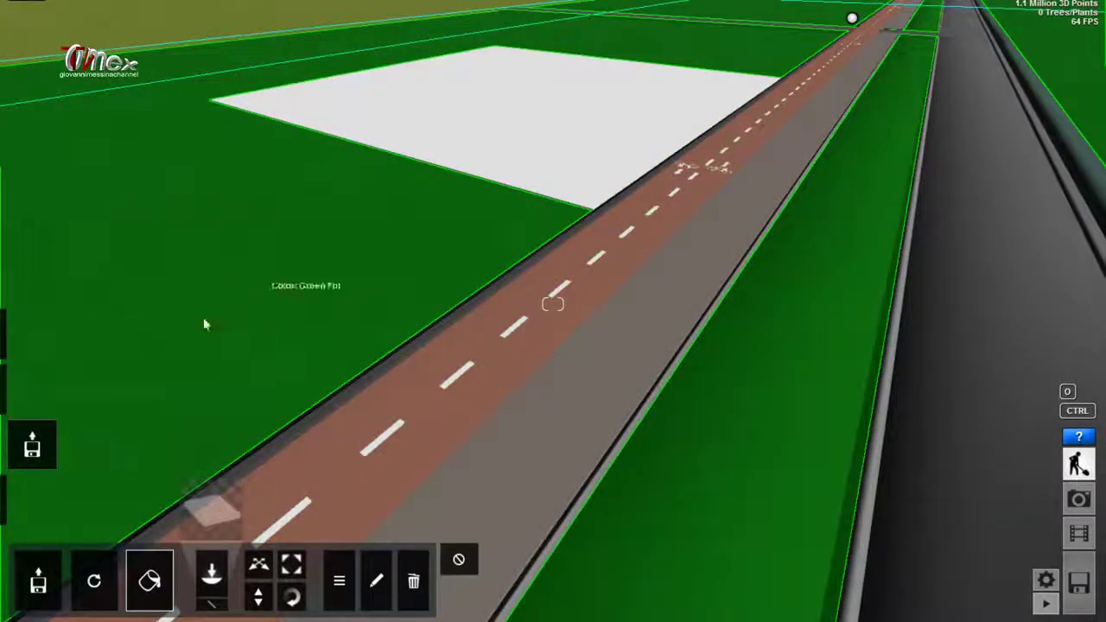
{"action": "key", "text": "w"}
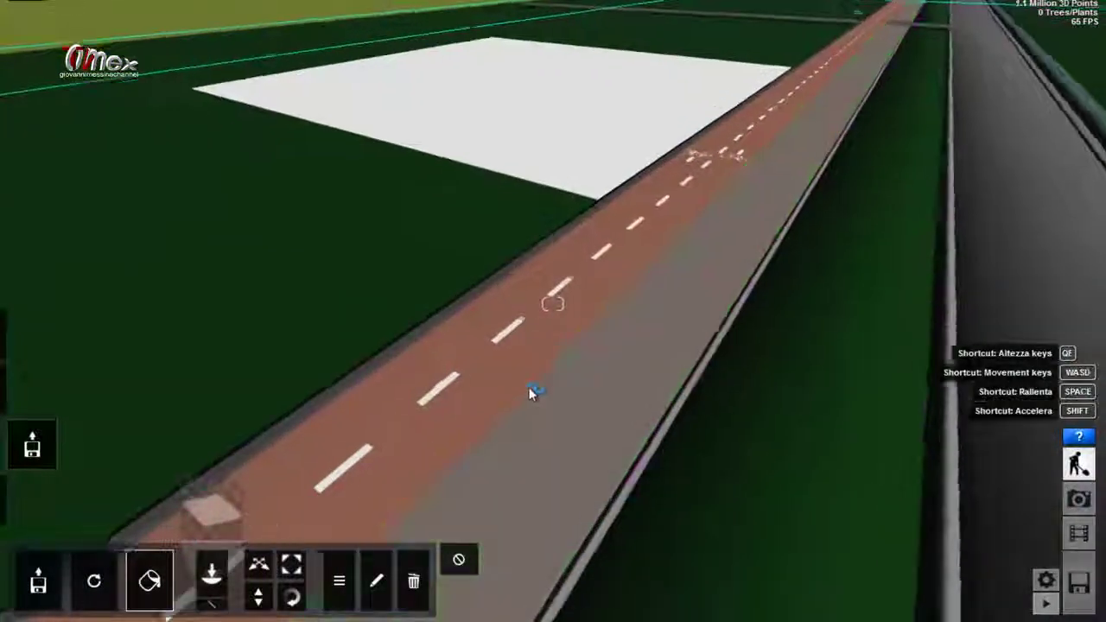
{"action": "scroll", "coordinate": [530, 393], "scroll_direction": "down", "scroll_amount": 3}
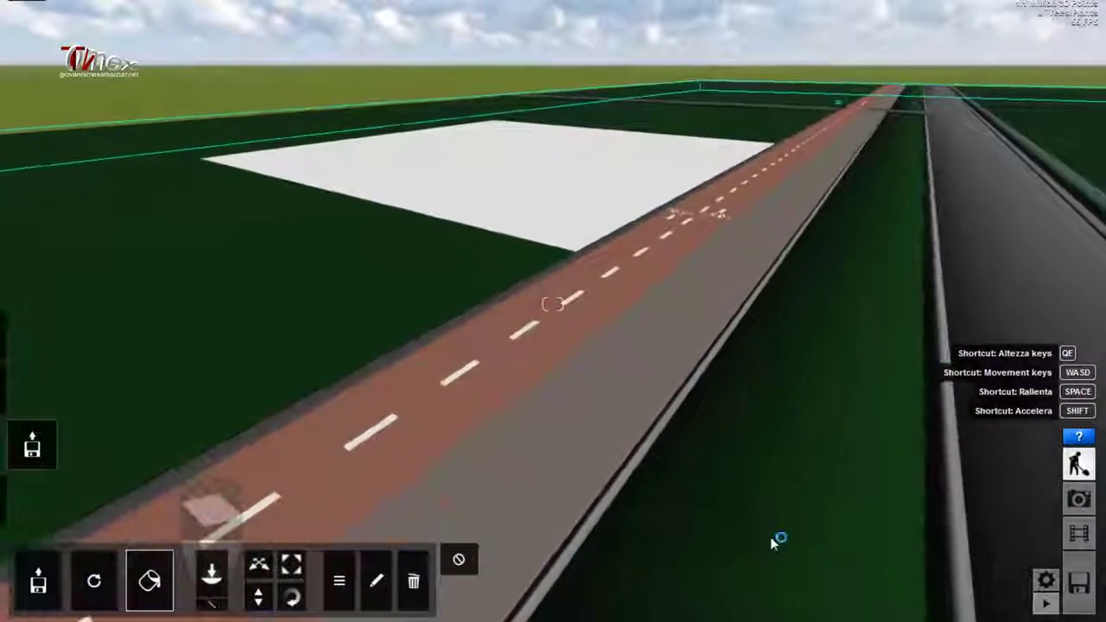
{"action": "left_click", "coordinate": [552, 389]}
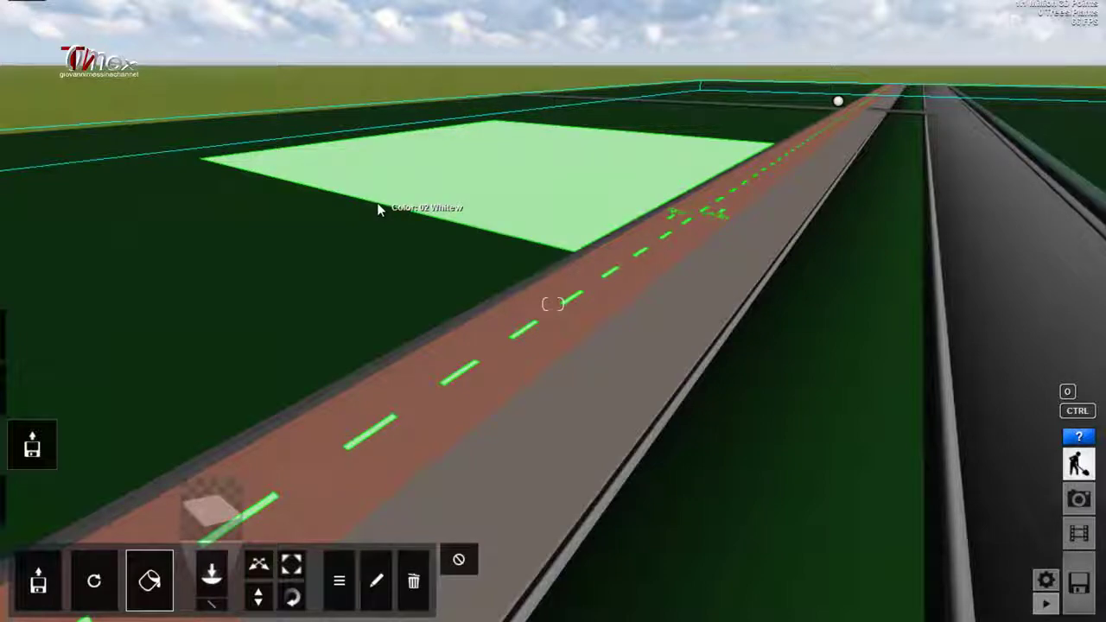
{"action": "left_click", "coordinate": [377, 208]}
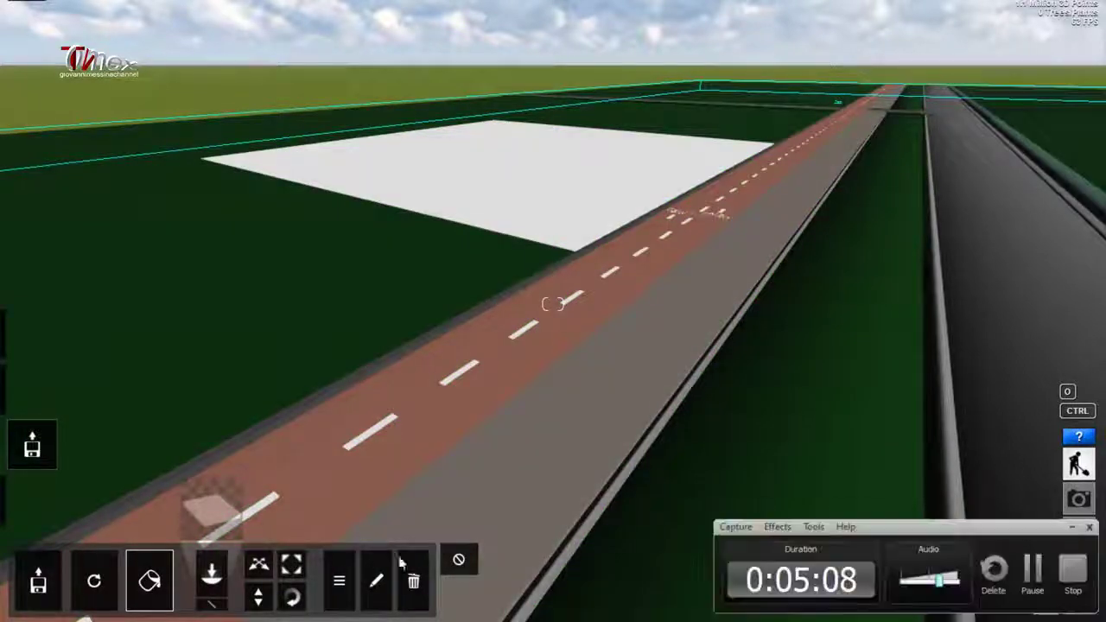